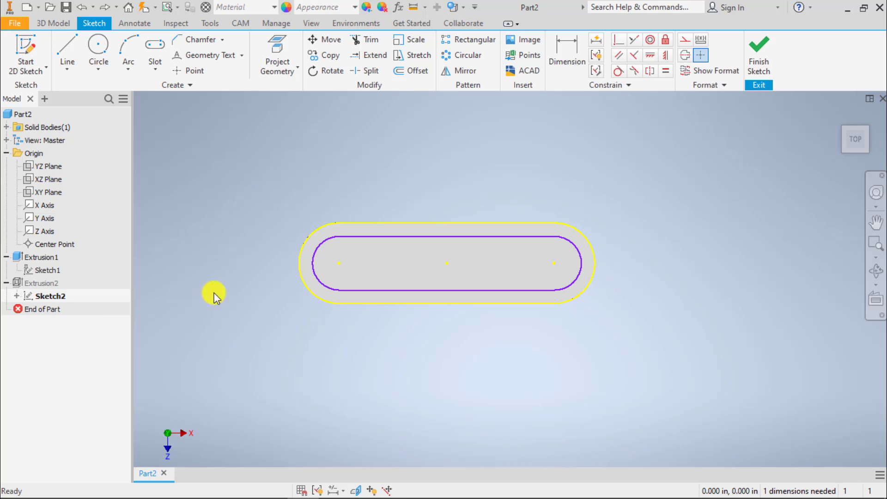
Draw two connected slanted lines below the slot, one about 4.6 in long and a short one about 1.65 in descending from its end.
{"action": "left_click", "coordinate": [69, 42]}
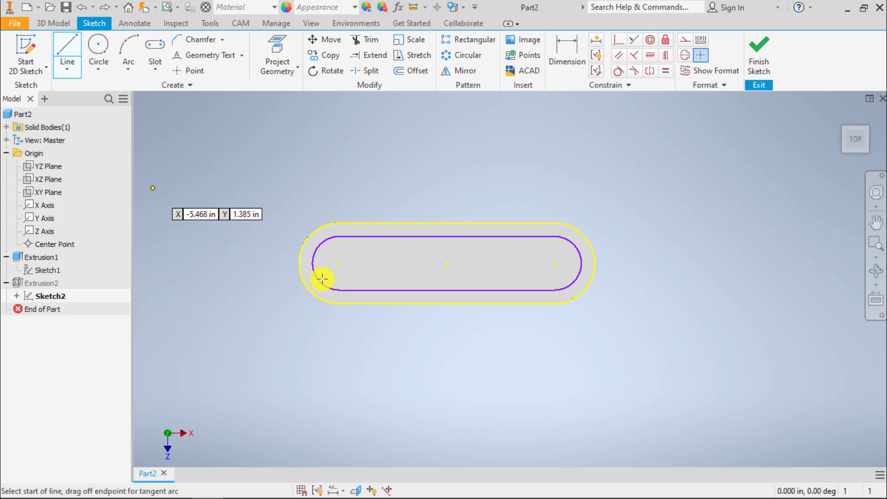
{"action": "left_click", "coordinate": [441, 368]}
{"action": "left_click", "coordinate": [689, 343]}
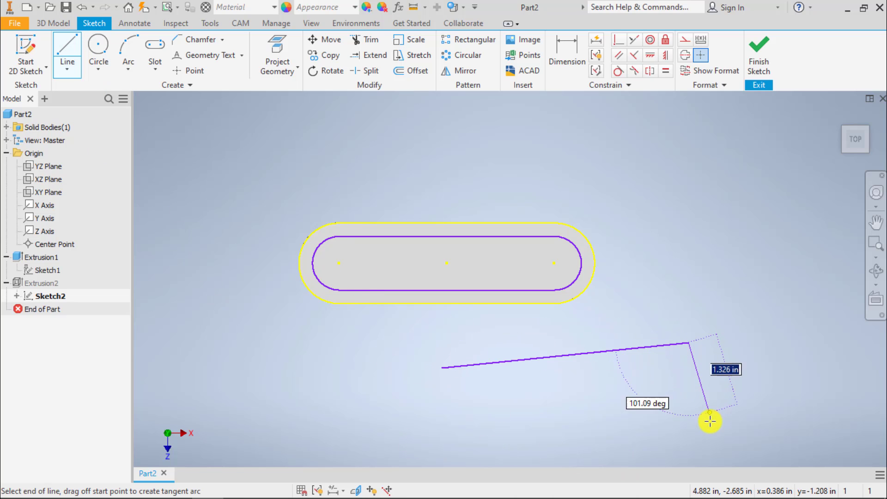
{"action": "left_click", "coordinate": [709, 429]}
{"action": "key", "text": "Escape"}
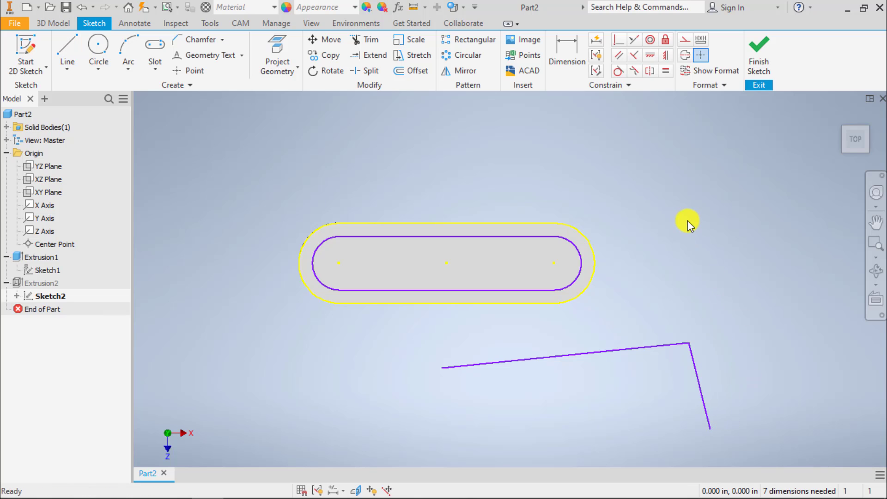
Draw a horizontal line about 2.32 in long above the slot, with a connected vertical line about 1.22 in long descending from its end.
{"action": "left_click", "coordinate": [66, 57]}
{"action": "left_click", "coordinate": [584, 134]}
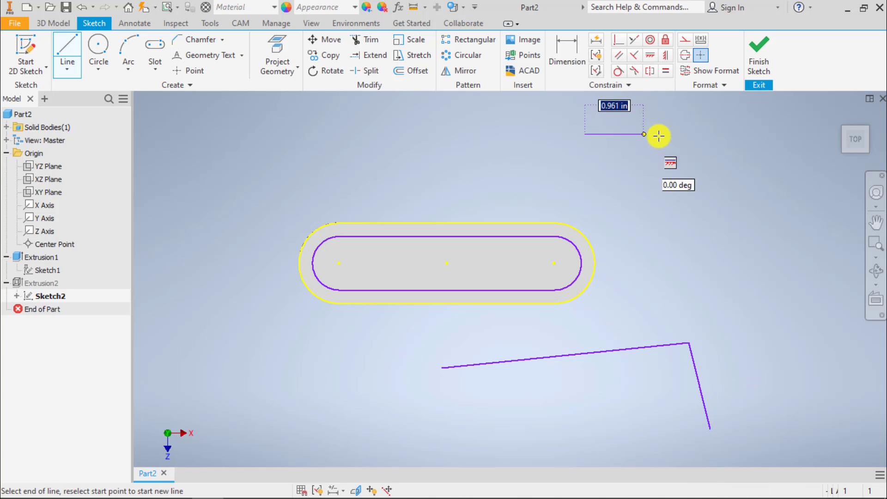
{"action": "left_click", "coordinate": [710, 134]}
{"action": "left_click", "coordinate": [709, 199]}
{"action": "key", "text": "Escape"}
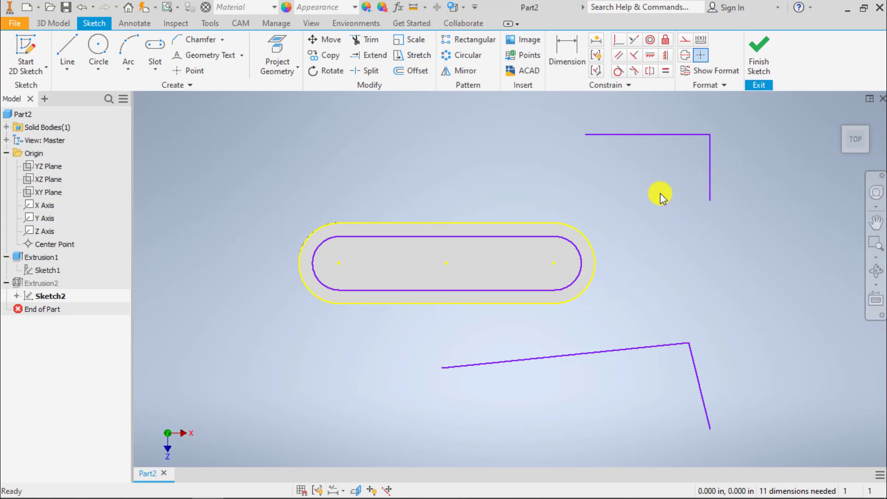
Dimension the horizontal line above the slot and set its length to 3 in.
{"action": "middle_click_drag", "start_coordinate": [645, 180], "coordinate": [546, 218]}
{"action": "left_click", "coordinate": [568, 51]}
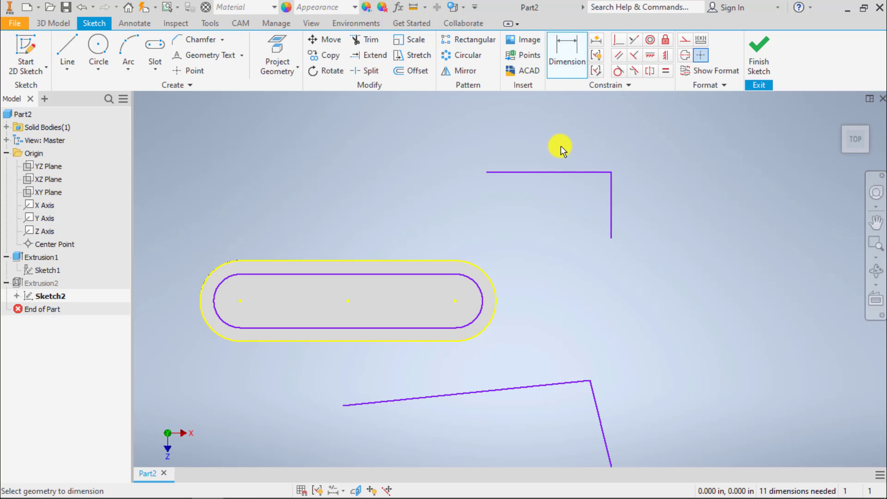
{"action": "left_click", "coordinate": [564, 170]}
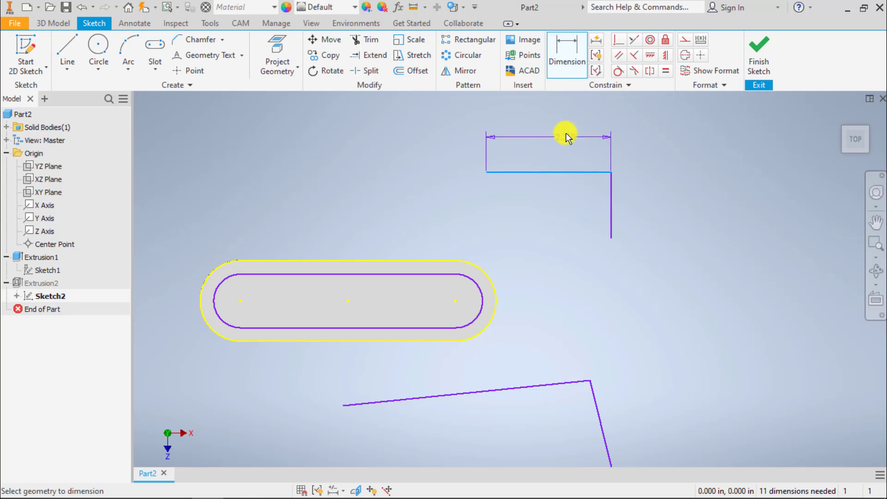
{"action": "left_click", "coordinate": [551, 136]}
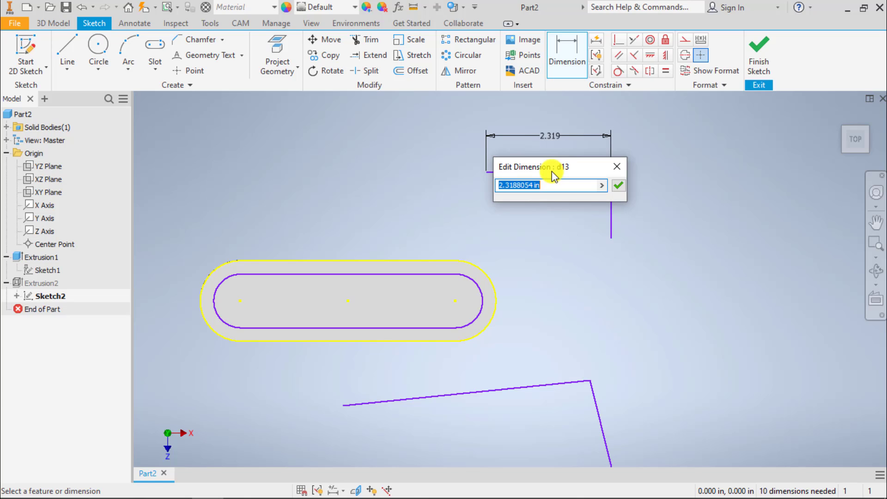
{"action": "type", "text": "3"}
{"action": "key", "text": "Return"}
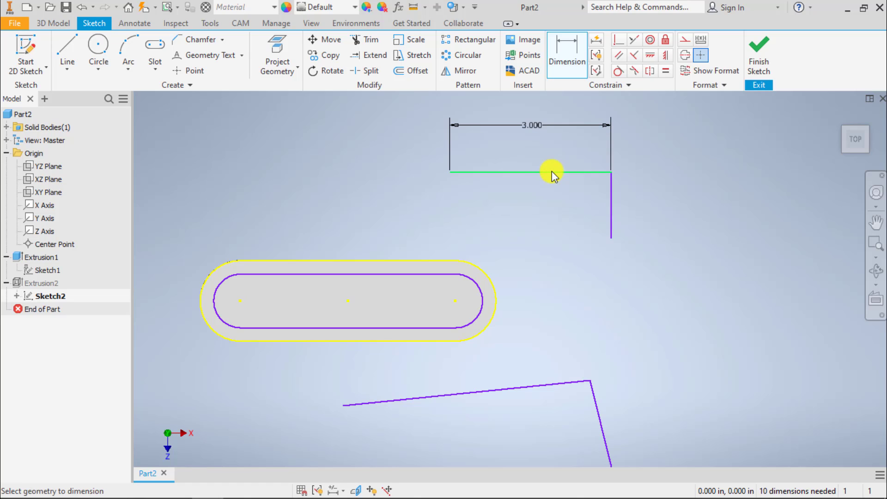
Add an angular dimension between the horizontal and vertical lines, accepting it as a driven dimension.
{"action": "left_click", "coordinate": [614, 183]}
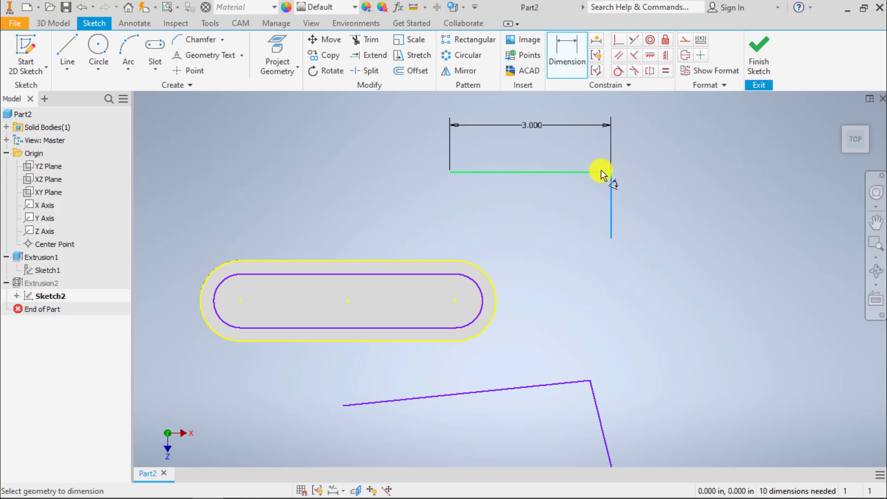
{"action": "left_click", "coordinate": [601, 173]}
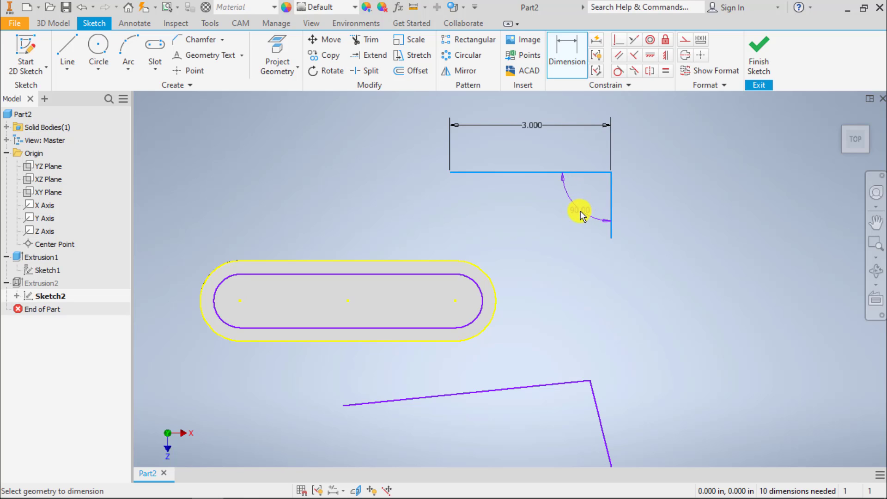
{"action": "left_click", "coordinate": [580, 214]}
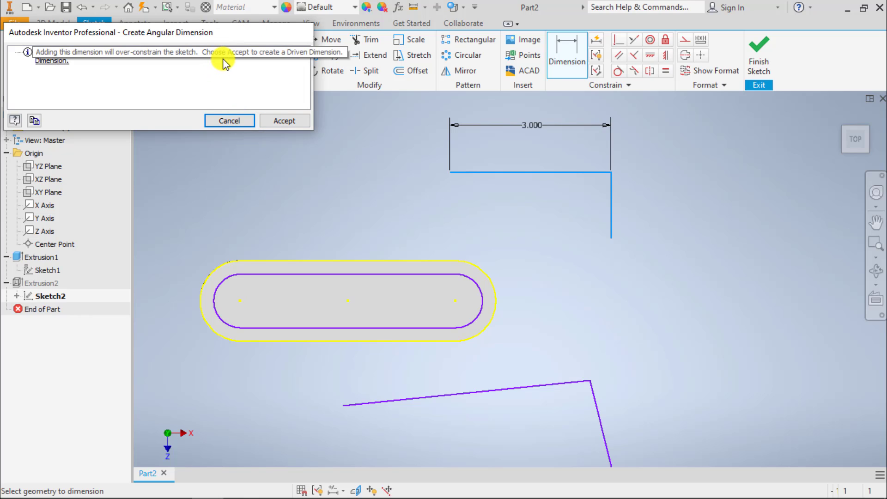
{"action": "left_click", "coordinate": [277, 119]}
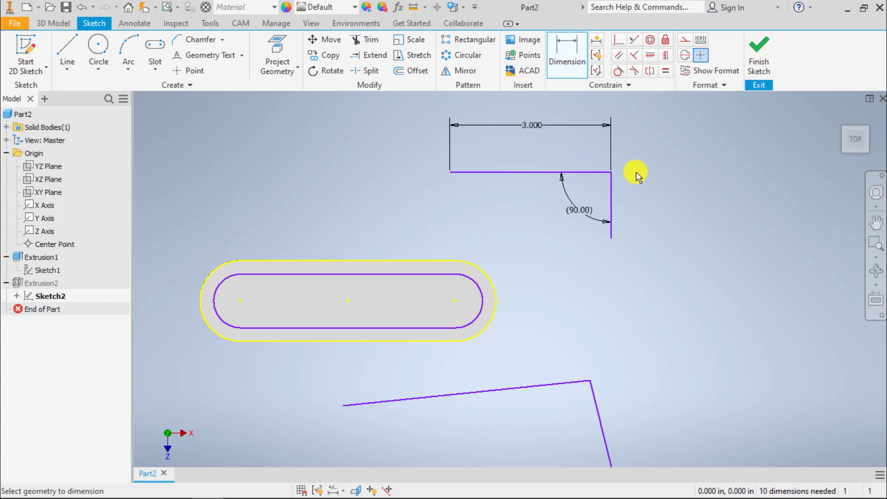
Dimension the vertical line and set its length to 1.25 in.
{"action": "left_click", "coordinate": [610, 198]}
{"action": "left_click", "coordinate": [633, 199]}
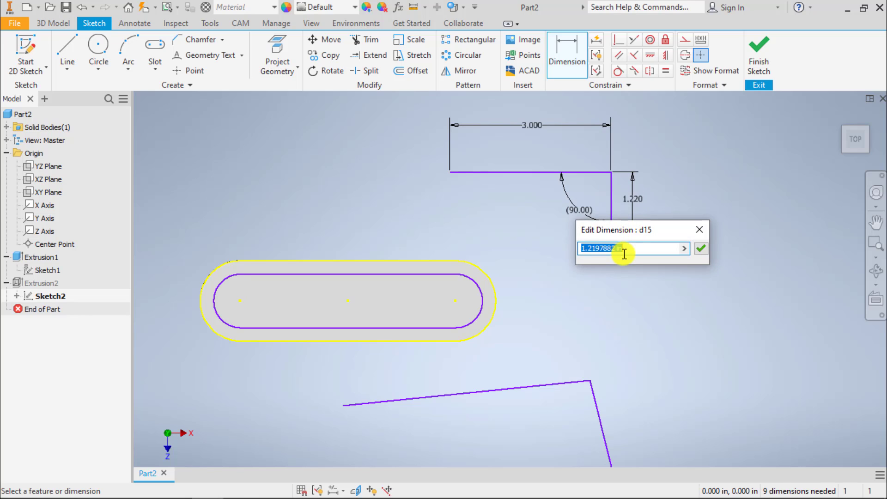
{"action": "type", "text": "1.25"}
{"action": "key", "text": "Return"}
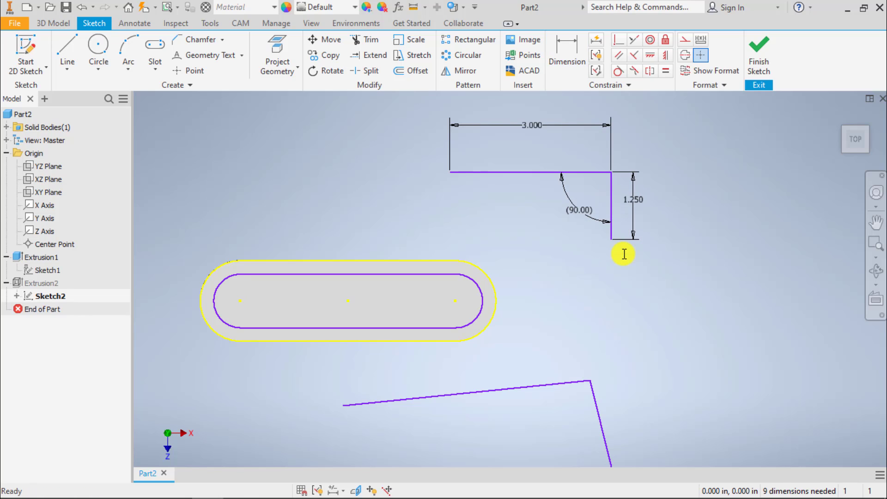
Dimension the lengths of both slanted lines below the slot with aligned dimensions, keeping their lengths as drawn.
{"action": "middle_click_drag", "start_coordinate": [564, 234], "coordinate": [530, 217]}
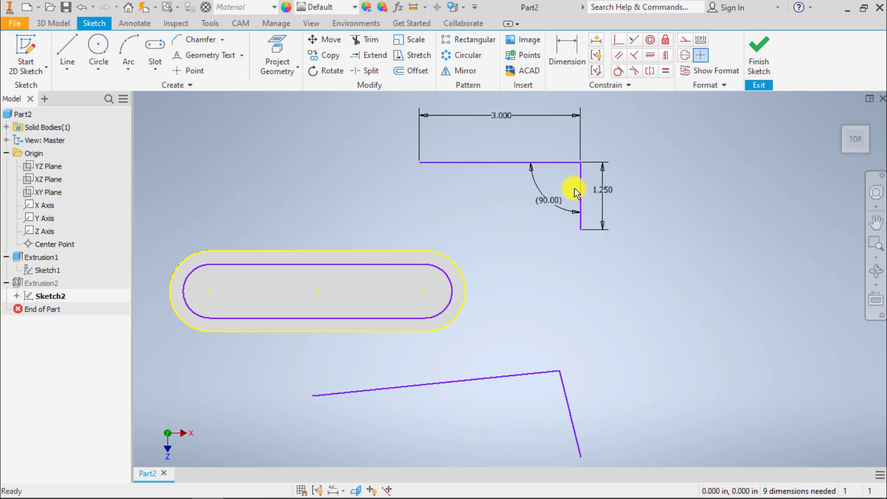
{"action": "middle_click_drag", "start_coordinate": [637, 297], "coordinate": [634, 194]}
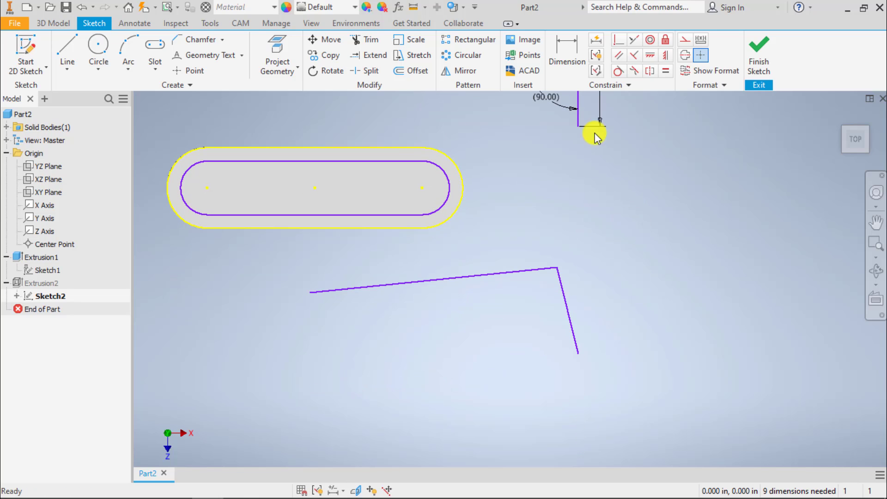
{"action": "left_click", "coordinate": [576, 52]}
{"action": "left_click", "coordinate": [575, 52]}
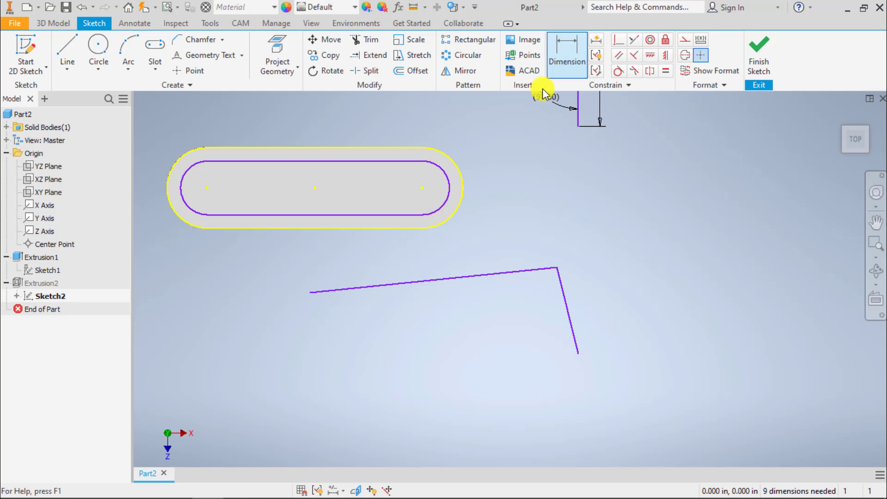
{"action": "left_click", "coordinate": [456, 280]}
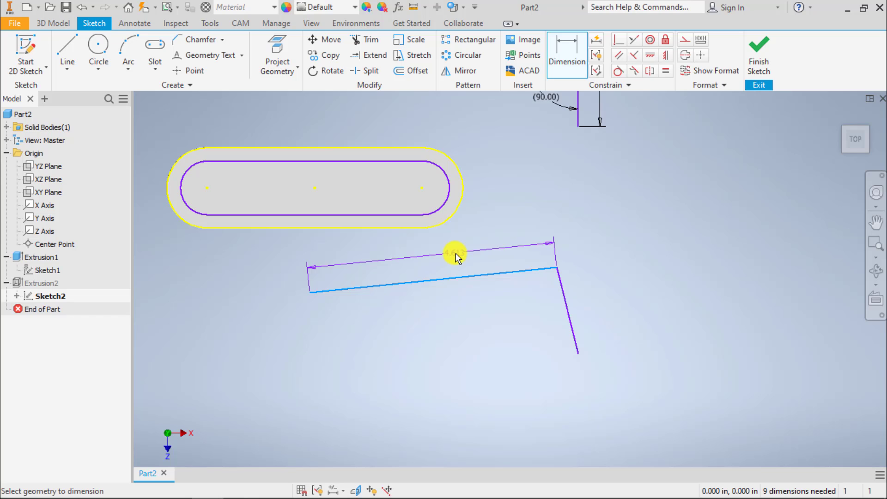
{"action": "left_click", "coordinate": [454, 256]}
{"action": "left_click", "coordinate": [523, 301]}
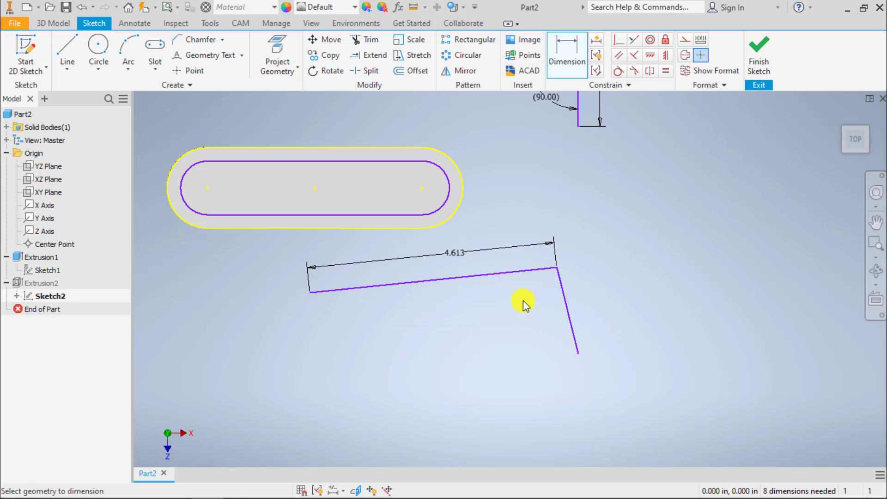
{"action": "left_click", "coordinate": [564, 293]}
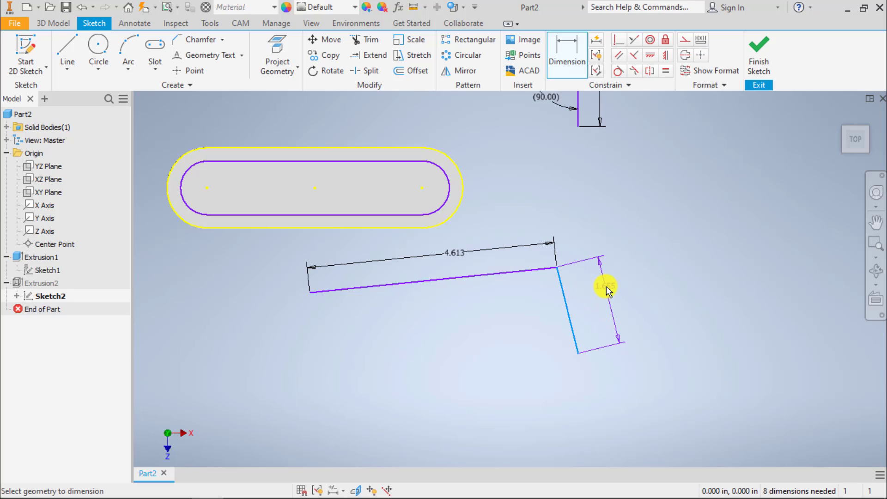
{"action": "left_click", "coordinate": [605, 286]}
{"action": "left_click", "coordinate": [673, 334]}
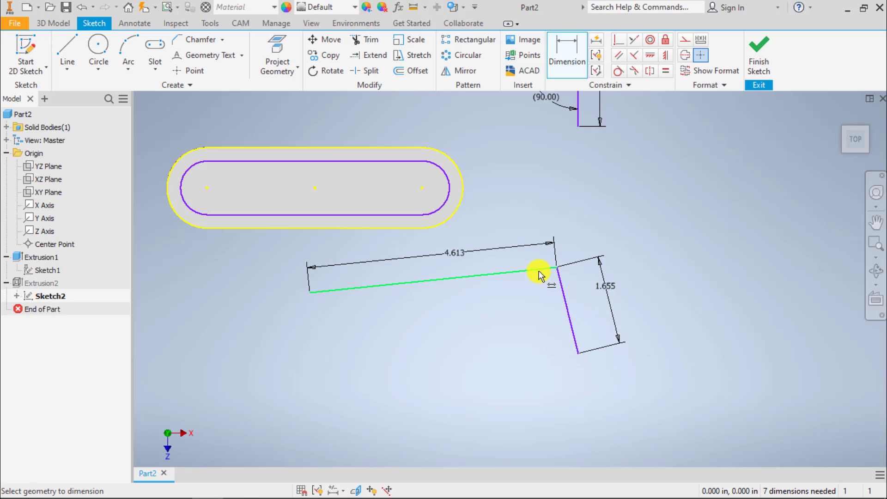
Dimension the angle between the two slanted lines at 90 degrees and move their shared corner slightly upward.
{"action": "left_click", "coordinate": [539, 275]}
{"action": "left_click", "coordinate": [561, 284]}
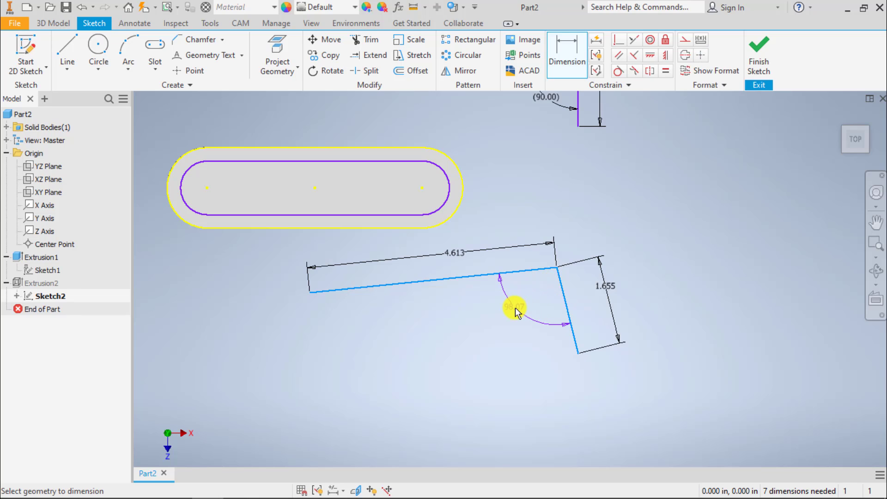
{"action": "left_click", "coordinate": [515, 306]}
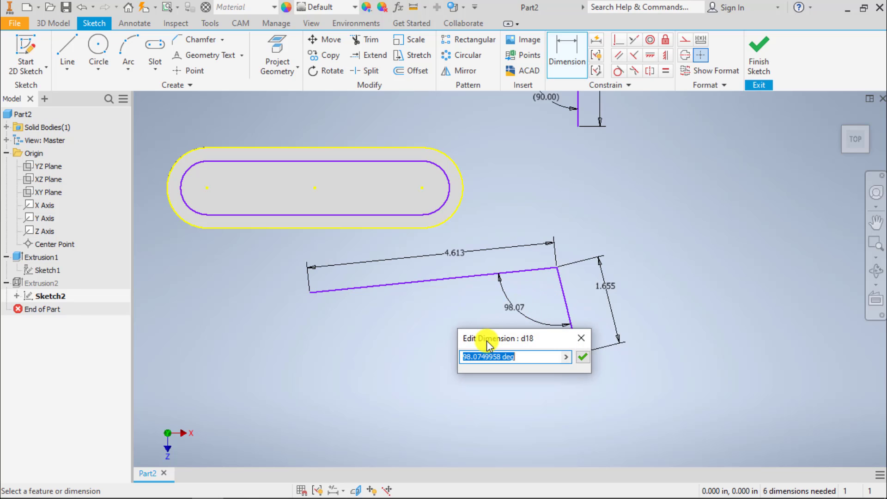
{"action": "type", "text": "90"}
{"action": "key", "text": "Return"}
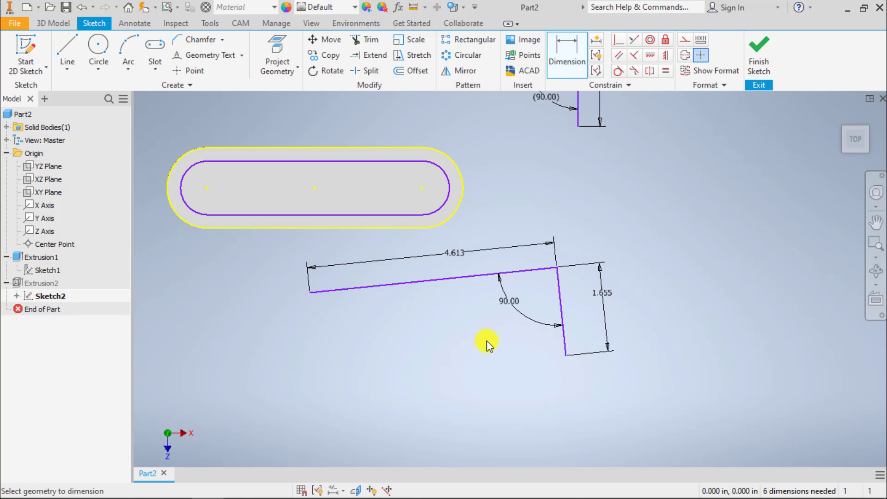
{"action": "key", "text": "Escape"}
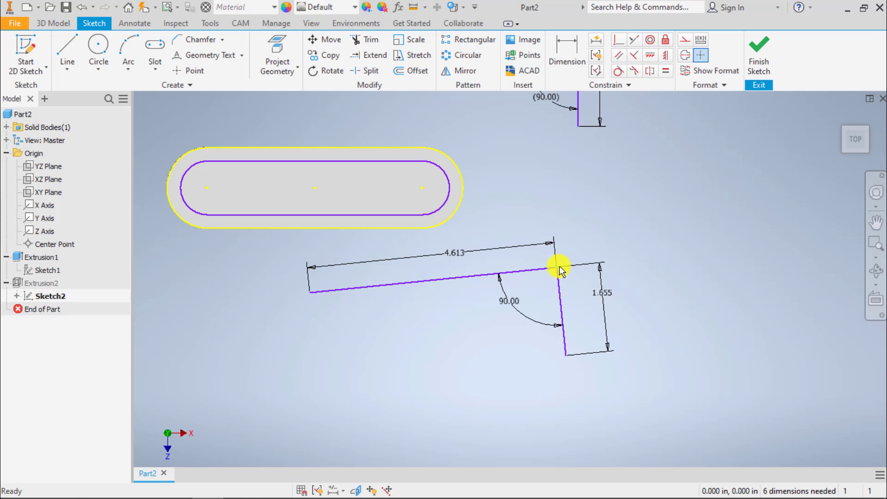
{"action": "left_click_drag", "start_coordinate": [558, 267], "coordinate": [558, 243]}
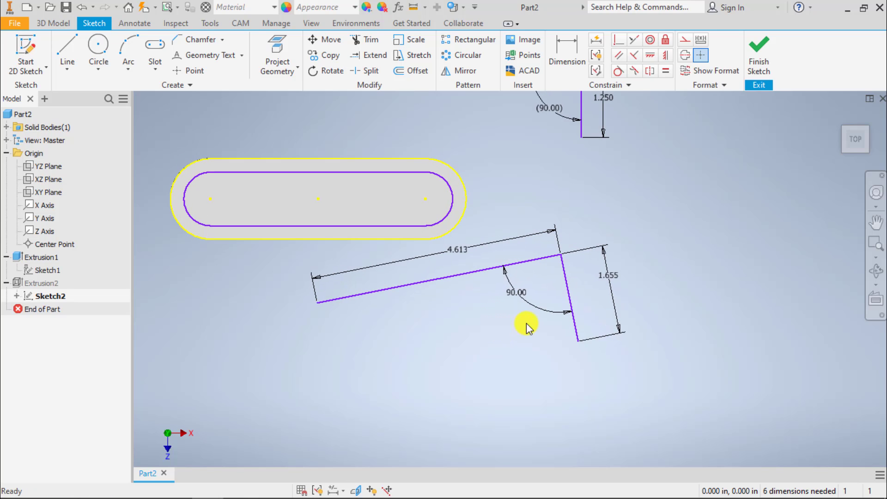
Delete both pairs of lines together with all their dimensions, keeping only the slot geometry.
{"action": "scroll", "coordinate": [525, 321], "scroll_direction": "up", "scroll_amount": 3}
{"action": "scroll", "coordinate": [525, 315], "scroll_direction": "down", "scroll_amount": 4}
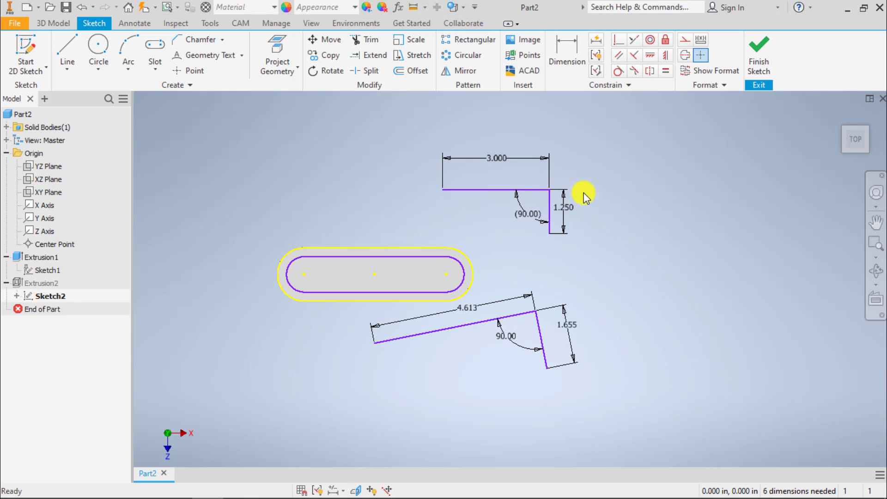
{"action": "left_click_drag", "start_coordinate": [575, 164], "coordinate": [495, 412]}
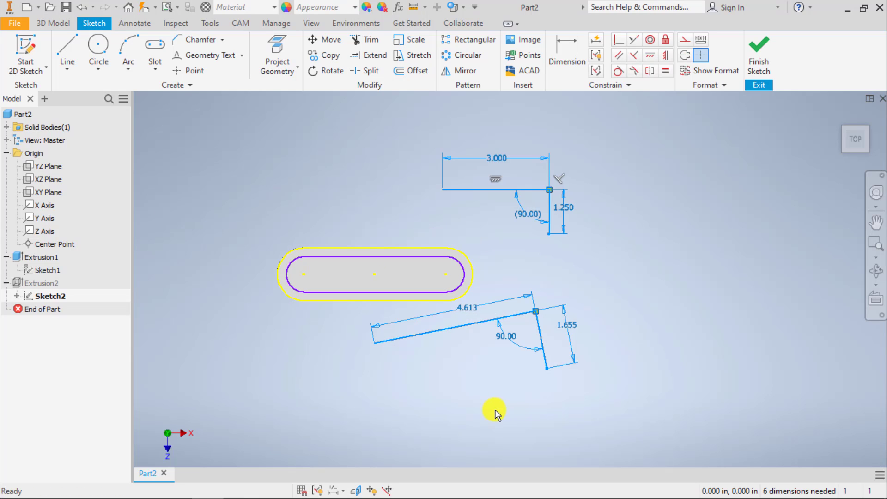
{"action": "key", "text": "Delete"}
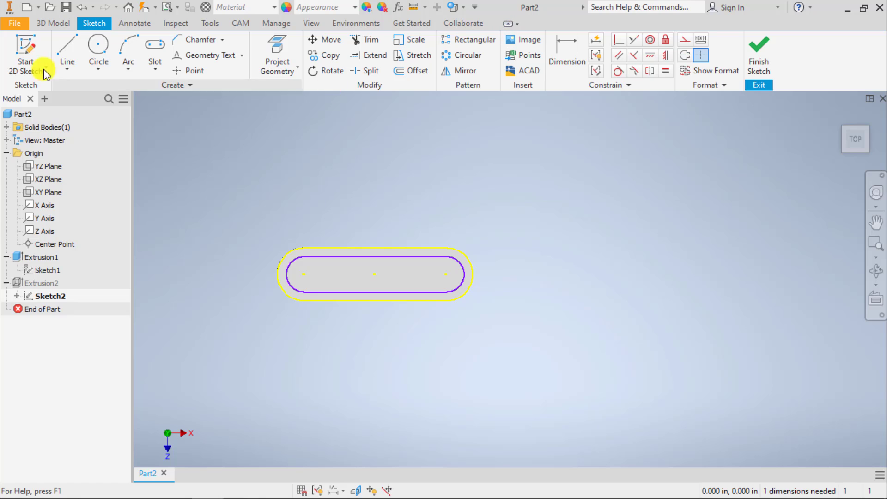
Draw a circle about 1.95 in in diameter above and to the right of the slot.
{"action": "left_click", "coordinate": [98, 46]}
{"action": "left_click", "coordinate": [567, 181]}
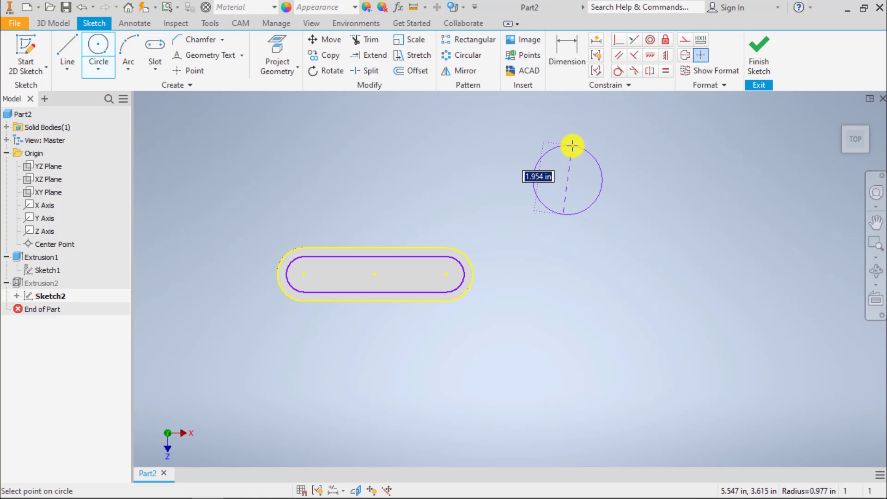
{"action": "left_click", "coordinate": [573, 146]}
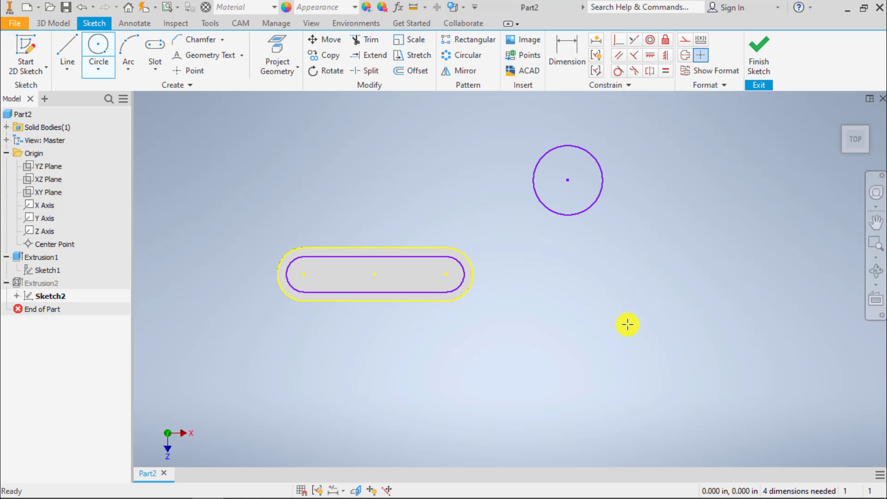
{"action": "key", "text": "Escape"}
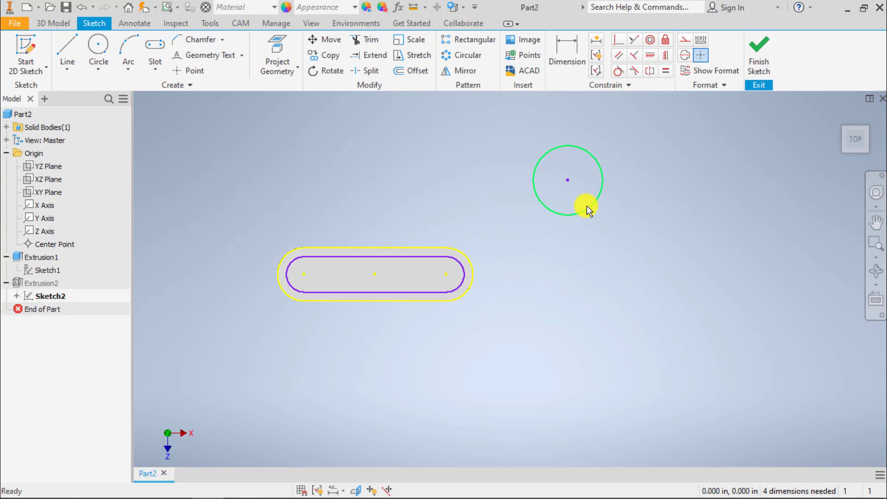
Dimension the circle and set its diameter to 2 in.
{"action": "left_click", "coordinate": [566, 49]}
{"action": "left_click", "coordinate": [581, 148]}
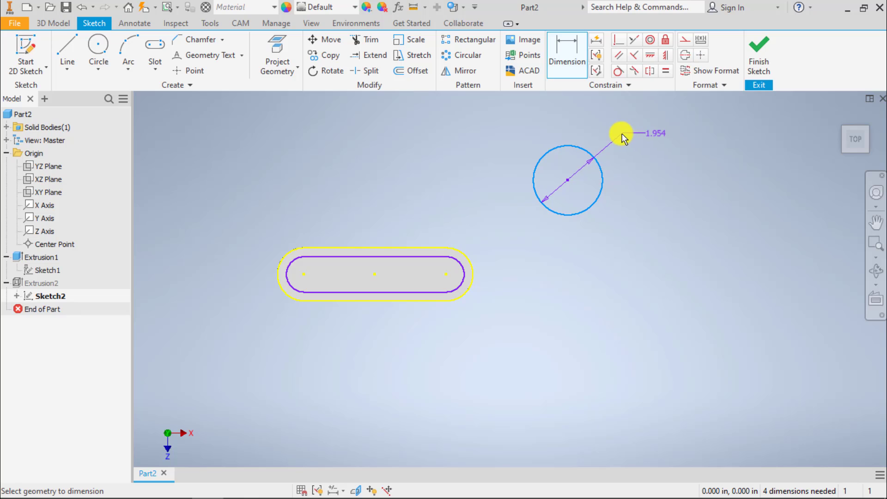
{"action": "left_click", "coordinate": [621, 134]}
{"action": "type", "text": "2"}
{"action": "key", "text": "Return"}
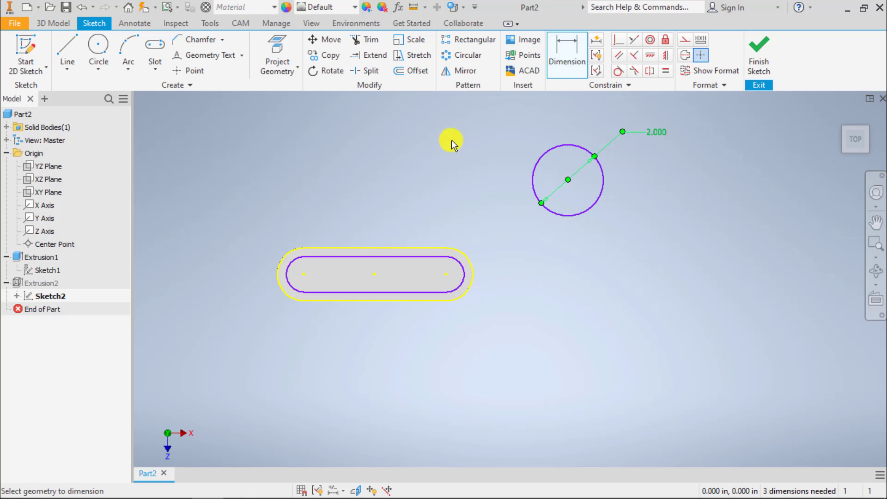
Draw a three-point arc with a radius of about 2.99 in below and to the right of the circle.
{"action": "left_click", "coordinate": [129, 46]}
{"action": "left_click", "coordinate": [560, 302]}
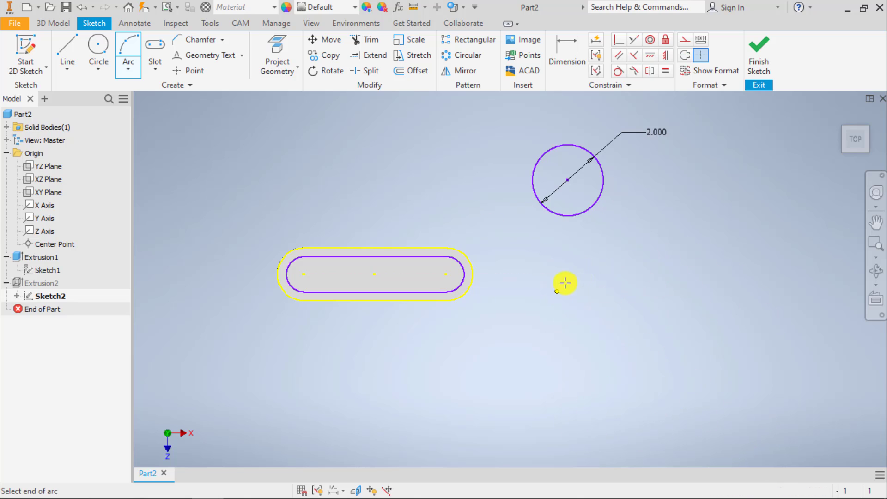
{"action": "left_click", "coordinate": [675, 239]}
{"action": "left_click", "coordinate": [599, 246]}
{"action": "key", "text": "Escape"}
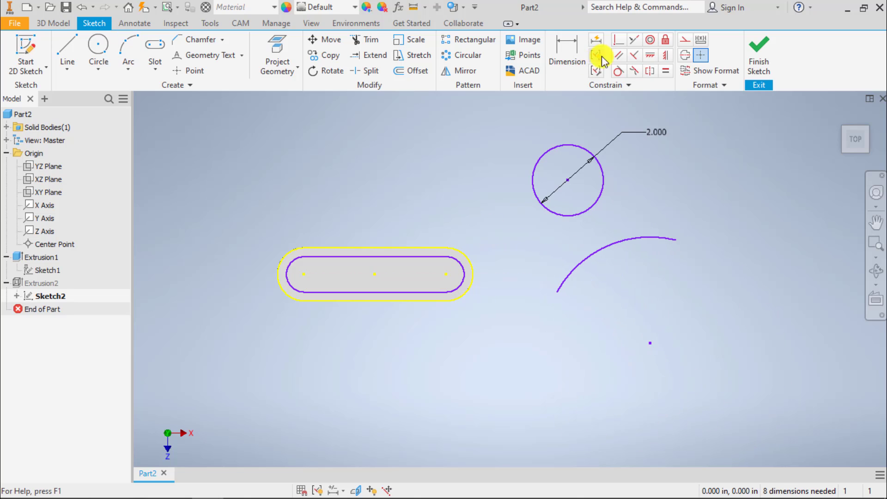
Add a radius dimension to the arc at its drawn size and delete that dimension again.
{"action": "left_click", "coordinate": [572, 46]}
{"action": "left_click", "coordinate": [636, 237]}
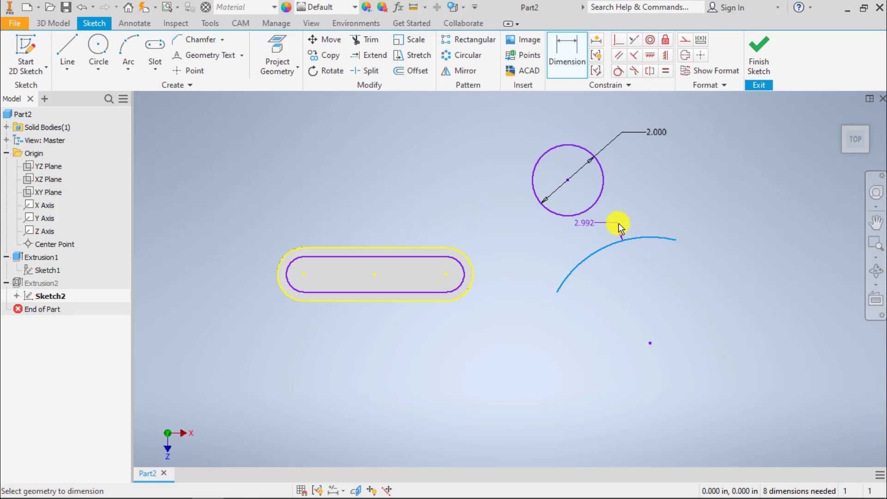
{"action": "left_click", "coordinate": [593, 235]}
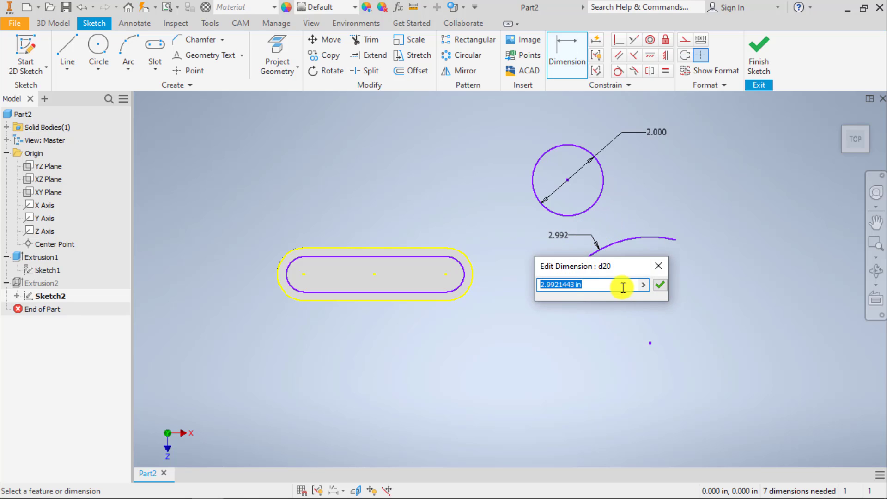
{"action": "key", "text": "Return"}
{"action": "key", "text": "Escape"}
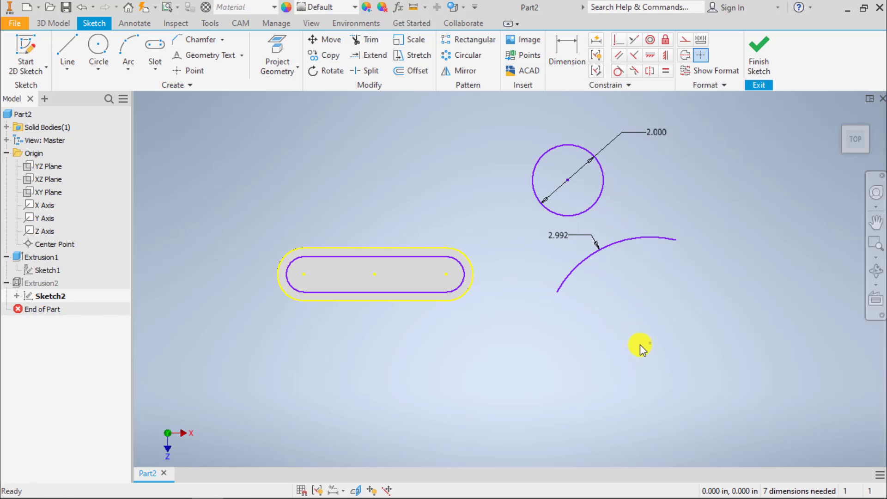
{"action": "left_click", "coordinate": [569, 234]}
{"action": "key", "text": "Delete"}
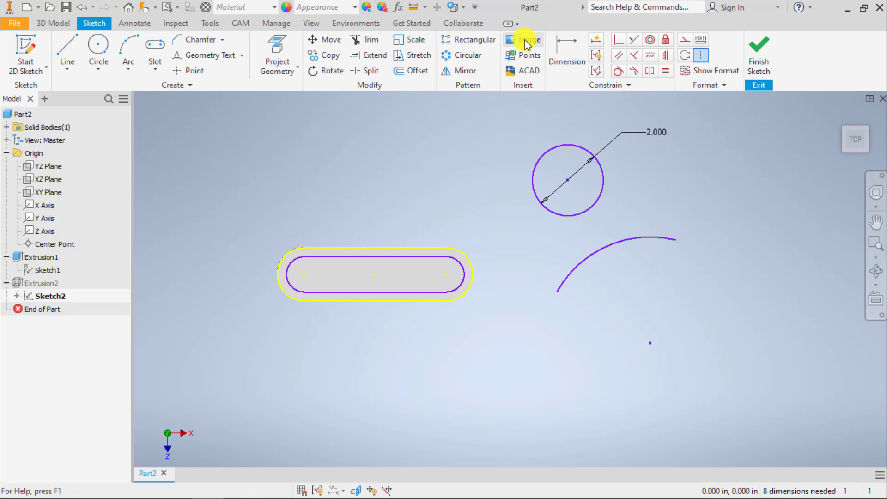
Dimension the arc's radius and set it to 3 in.
{"action": "left_click", "coordinate": [567, 53]}
{"action": "left_click", "coordinate": [613, 247]}
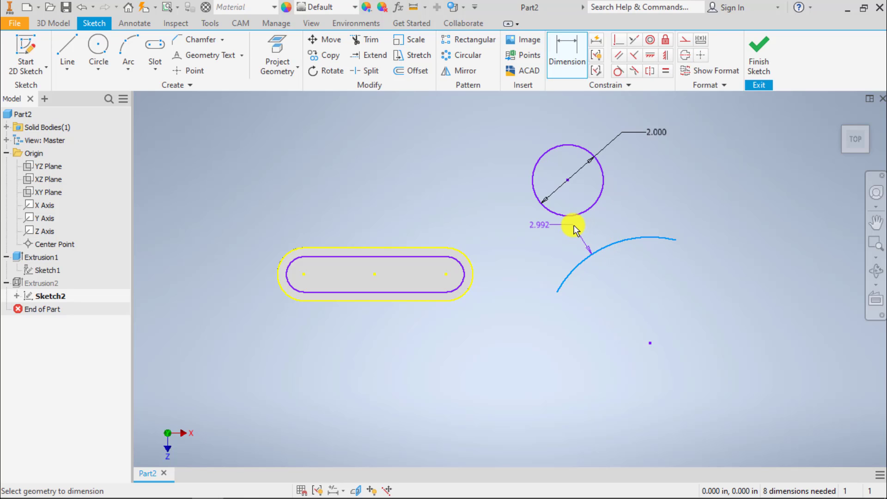
{"action": "left_click", "coordinate": [553, 238]}
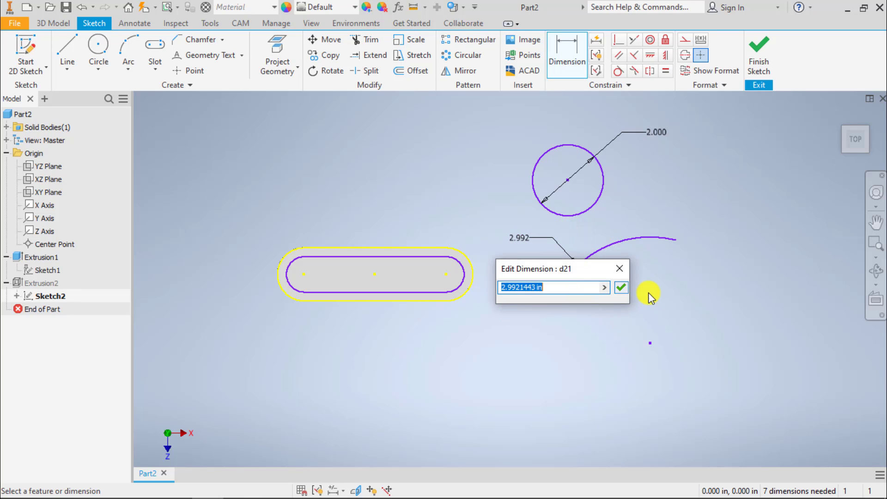
{"action": "type", "text": "3"}
{"action": "key", "text": "Return"}
{"action": "key", "text": "Escape"}
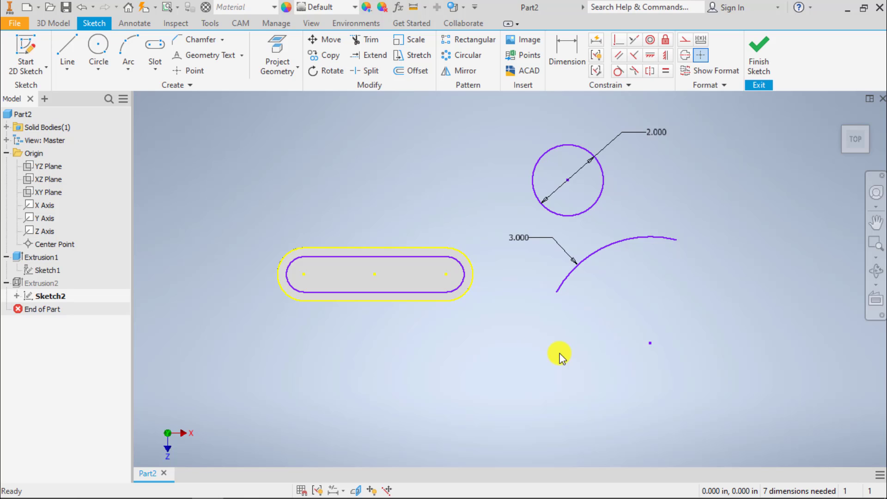
Delete the circle and the arc together with their dimensions, keeping only the slot geometry.
{"action": "left_click_drag", "start_coordinate": [595, 194], "coordinate": [552, 284]}
{"action": "key", "text": "Delete"}
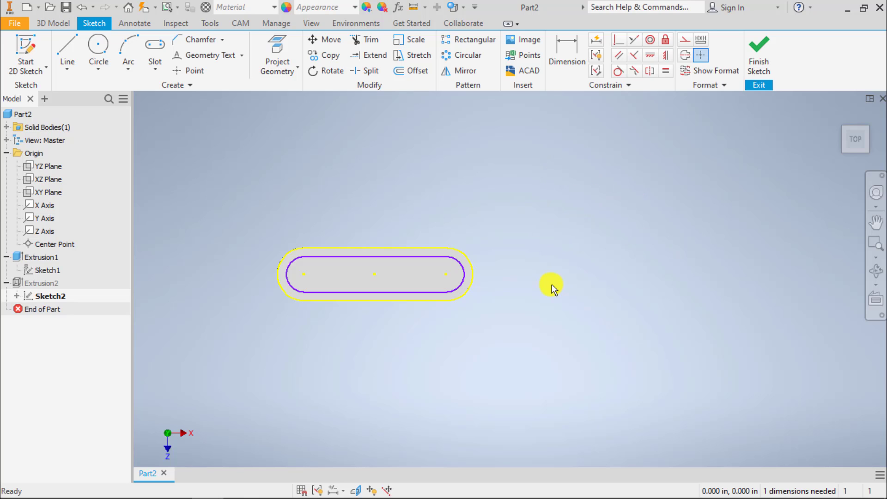
Apply automatic dimensions and constraints to the slot sketch.
{"action": "left_click", "coordinate": [597, 43]}
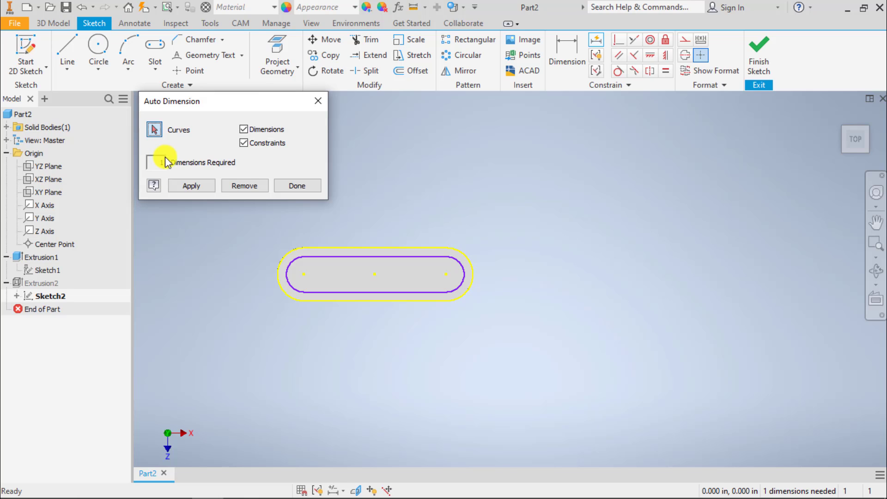
{"action": "left_click", "coordinate": [190, 186]}
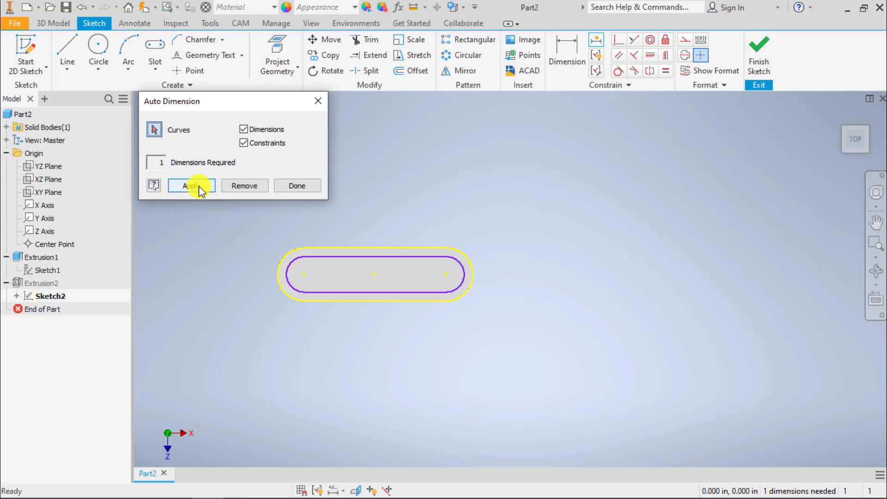
{"action": "left_click", "coordinate": [294, 185]}
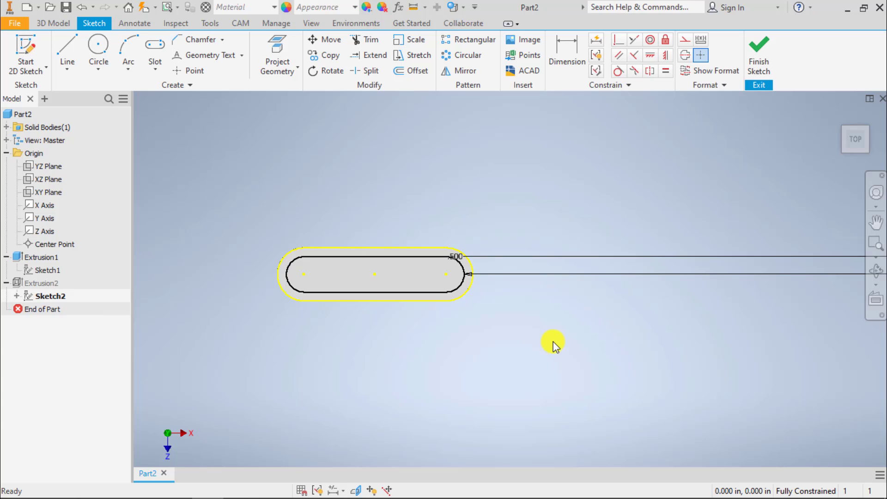
Set the automatically placed radius dimension on the inner slot's end arc to .25 in.
{"action": "scroll", "coordinate": [600, 307], "scroll_direction": "down", "scroll_amount": 5}
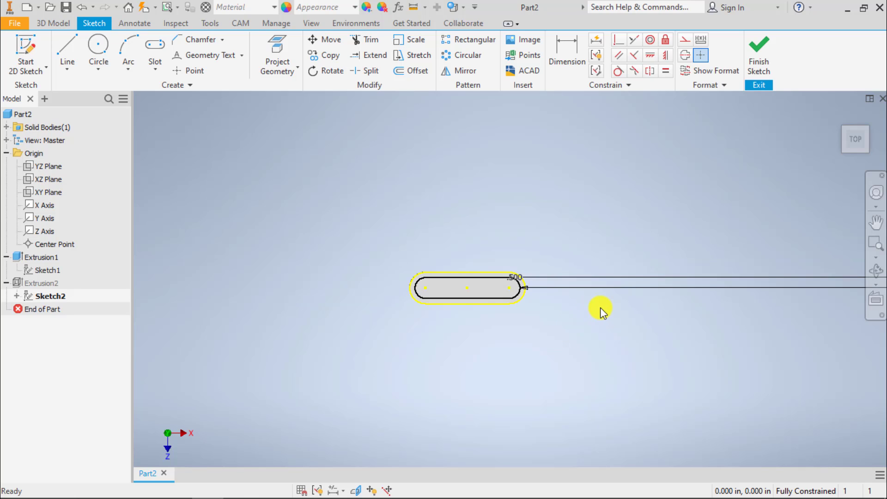
{"action": "middle_click_drag", "start_coordinate": [654, 307], "coordinate": [581, 264]}
{"action": "scroll", "coordinate": [486, 248], "scroll_direction": "up", "scroll_amount": 10}
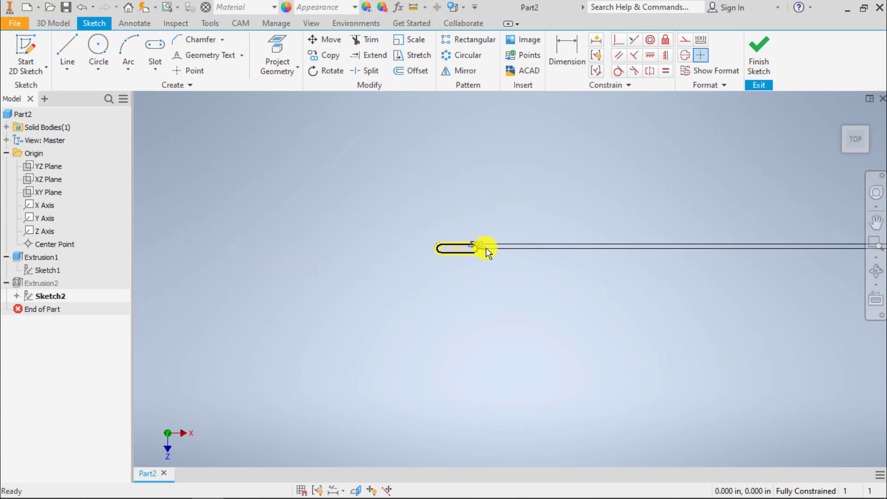
{"action": "scroll", "coordinate": [462, 248], "scroll_direction": "down", "scroll_amount": 3}
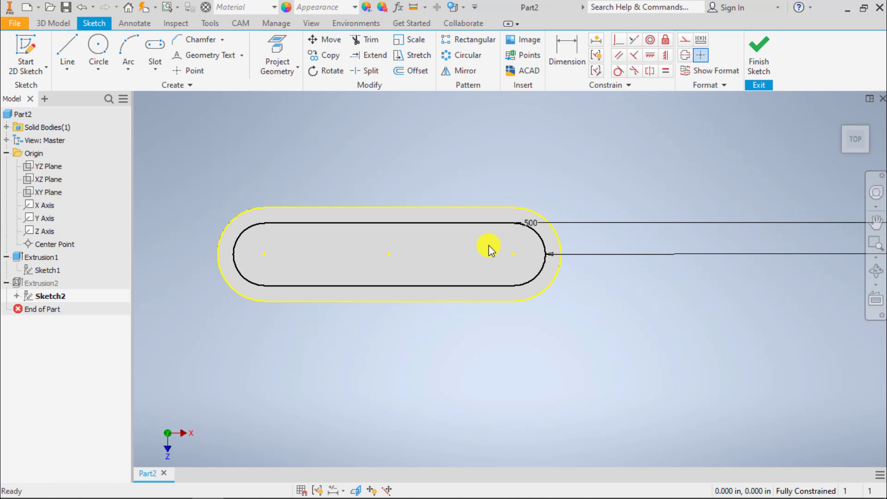
{"action": "double_click", "coordinate": [534, 226]}
{"action": "type", "text": ".25"}
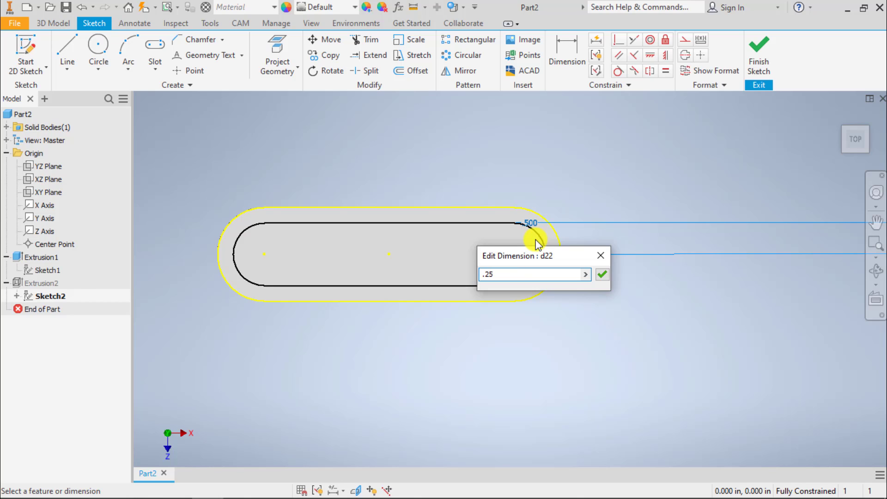
{"action": "key", "text": "Return"}
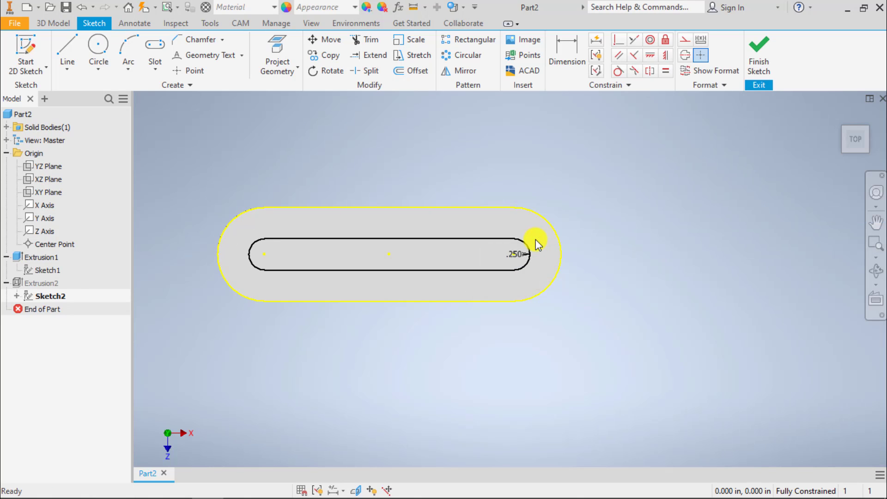
Delete the inner slot's radius dimension, undo that deletion, and delete the dimension again.
{"action": "mouse_move", "coordinate": [514, 254]}
{"action": "left_mouse_down"}
{"action": "mouse_move", "coordinate": [588, 240]}
{"action": "mouse_move", "coordinate": [542, 259]}
{"action": "mouse_move", "coordinate": [520, 251]}
{"action": "left_mouse_up"}
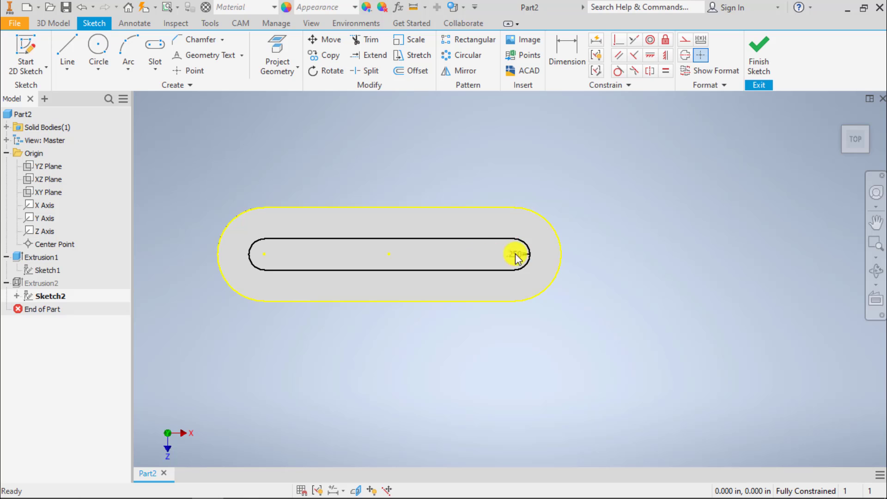
{"action": "left_click_drag", "start_coordinate": [515, 256], "coordinate": [604, 206]}
{"action": "key", "text": "Delete"}
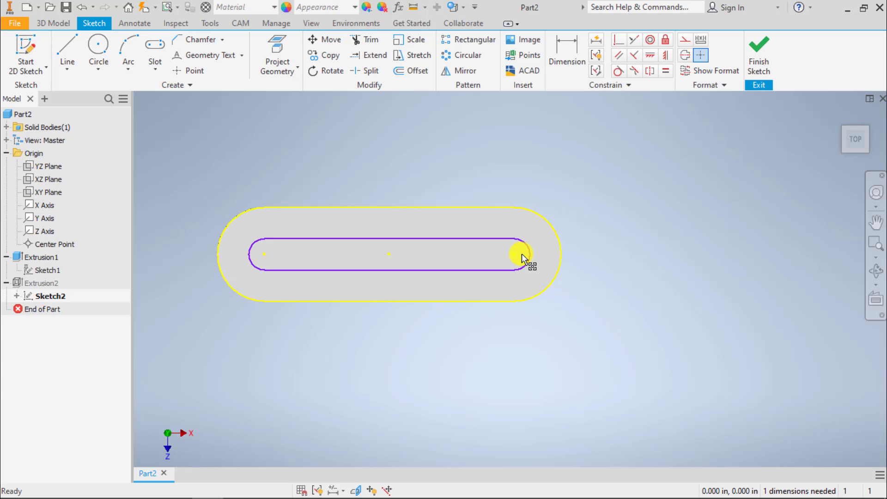
{"action": "key", "text": "ctrl+z"}
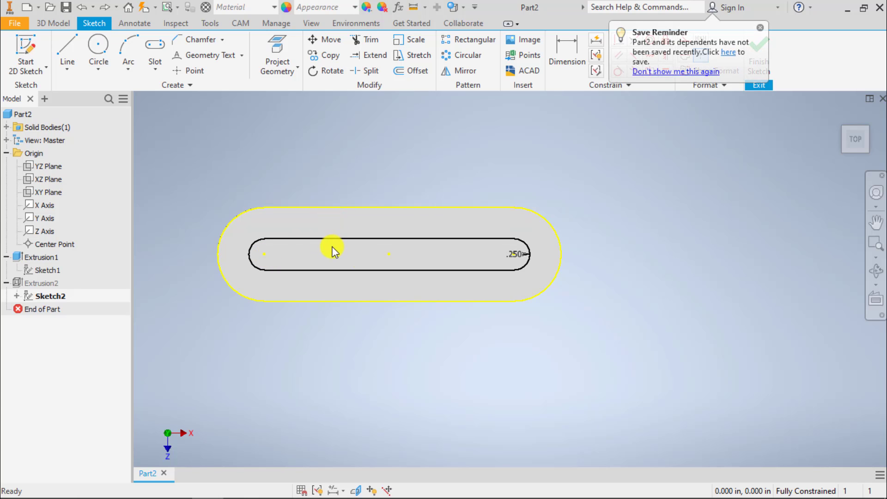
{"action": "left_click", "coordinate": [523, 256]}
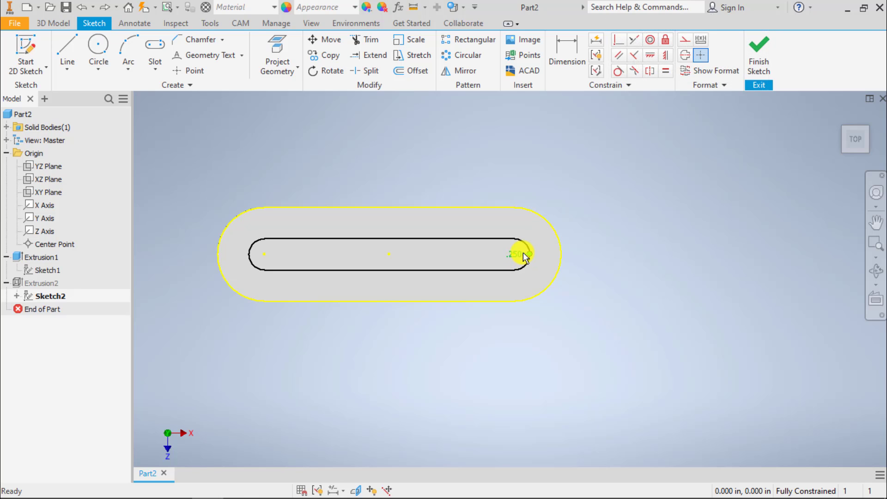
{"action": "left_click", "coordinate": [520, 250]}
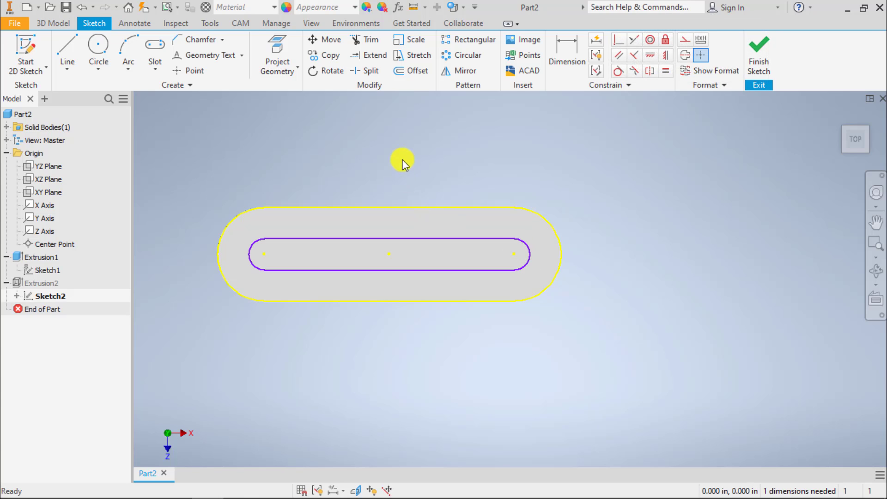
Dimension the gap between the upper straight edges of the outer and inner slots and set it to .125 in.
{"action": "left_click", "coordinate": [563, 48]}
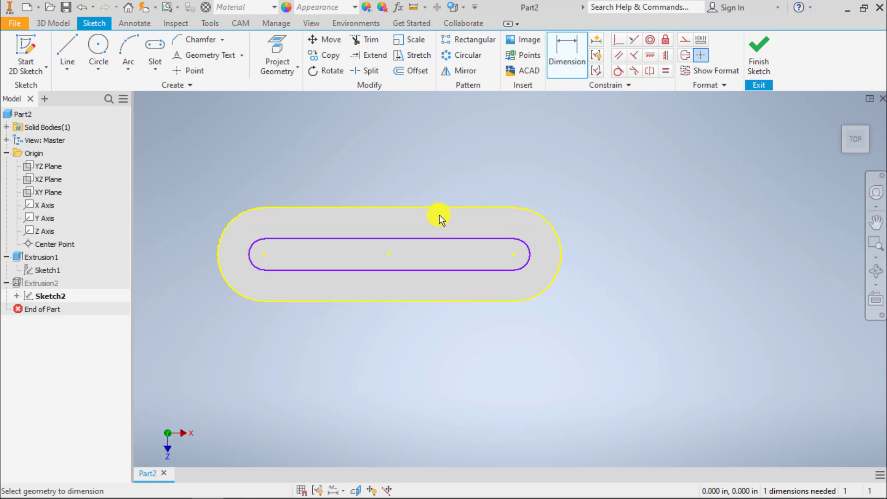
{"action": "left_click", "coordinate": [444, 214]}
{"action": "left_click", "coordinate": [444, 238]}
{"action": "left_click", "coordinate": [441, 178]}
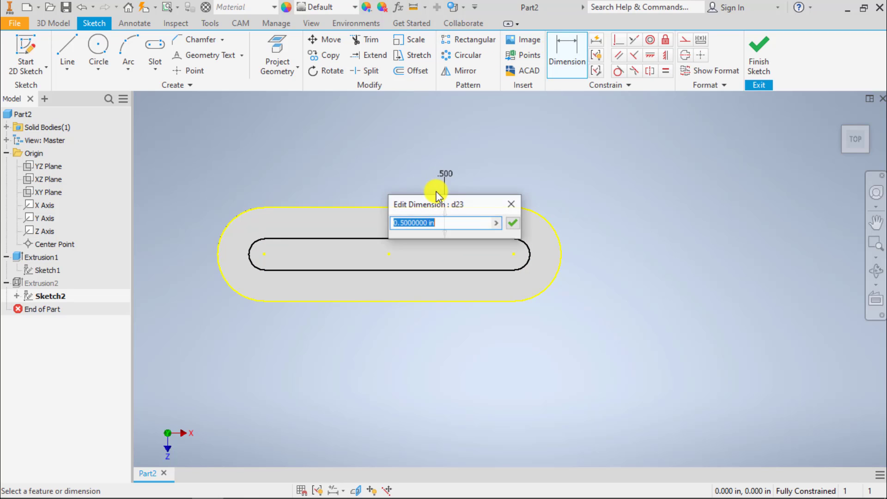
{"action": "type", "text": ".125"}
{"action": "key", "text": "Return"}
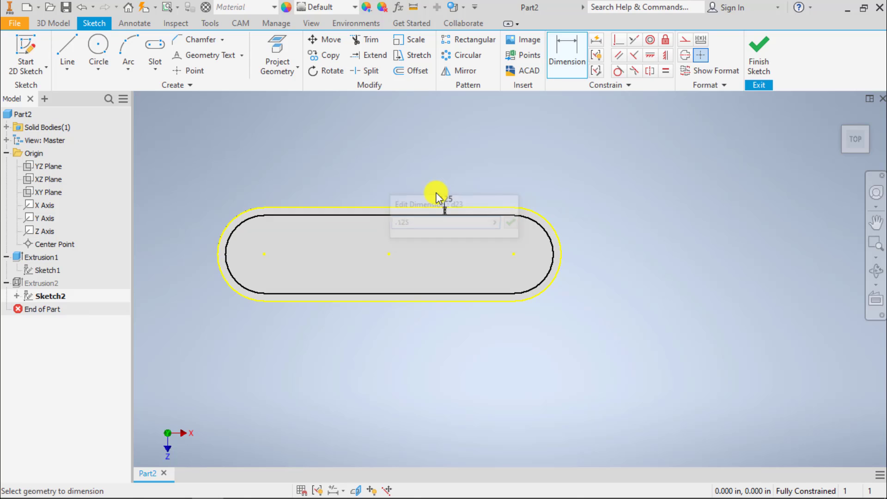
{"action": "key", "text": "Escape"}
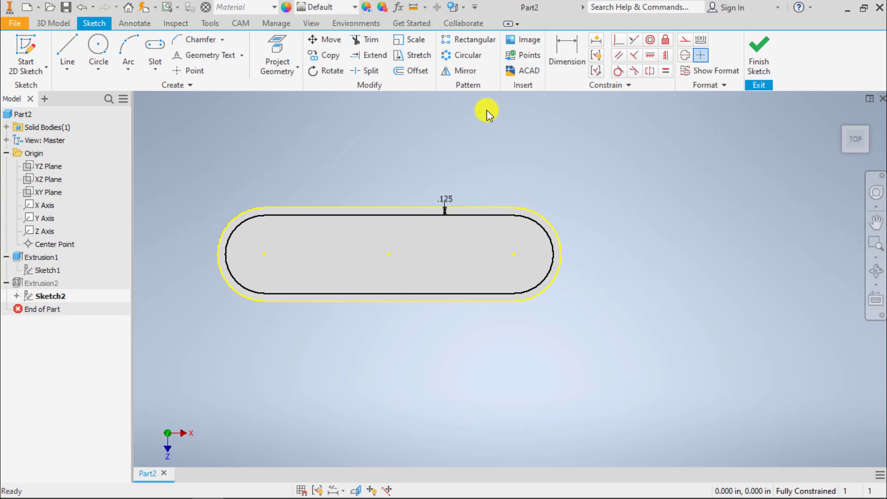
Check with Auto Dimension how many dimensions the slot sketch still requires.
{"action": "left_click", "coordinate": [595, 41]}
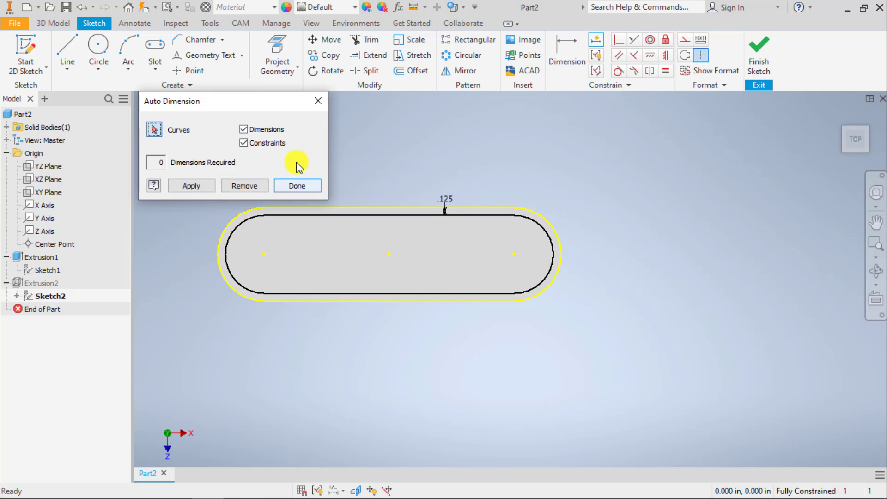
{"action": "left_click", "coordinate": [318, 101]}
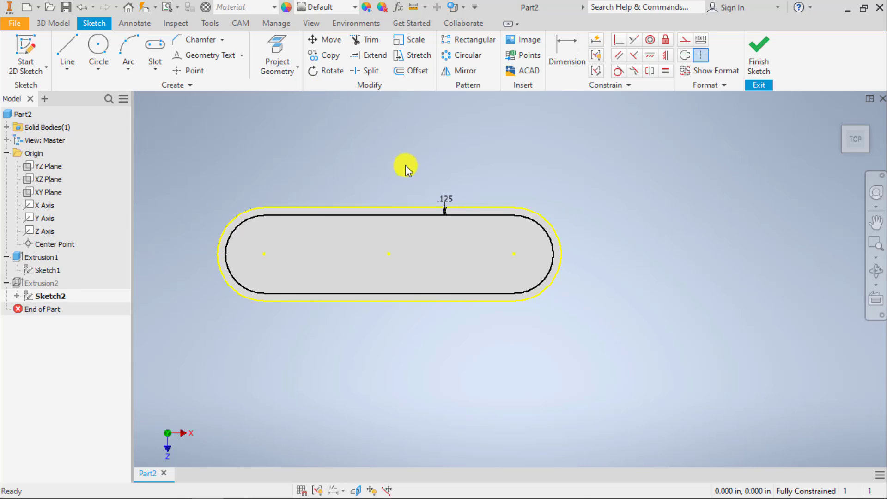